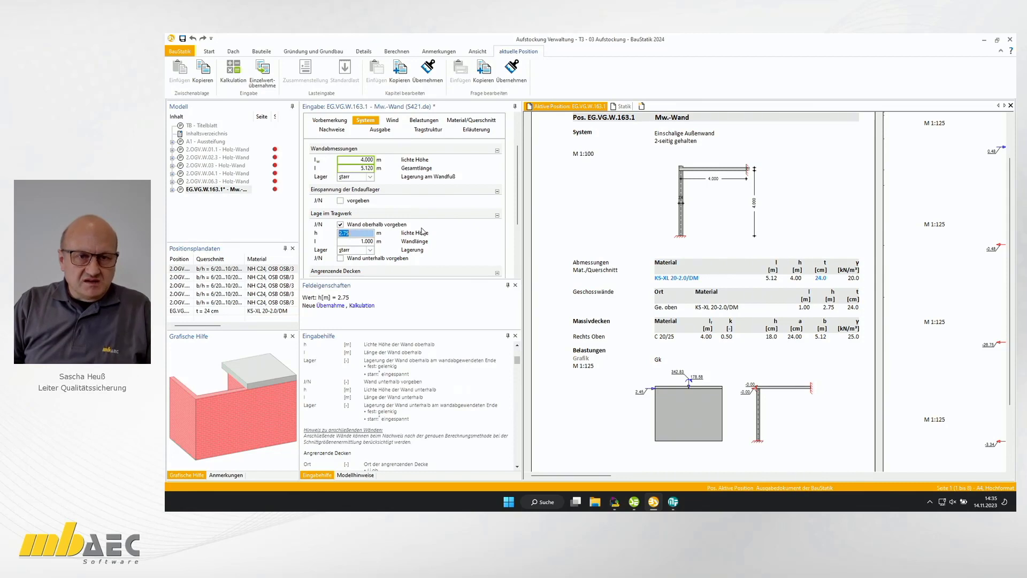
Set the clear height of the wall above to 4 m and its length to 5.12 m.
type("4")
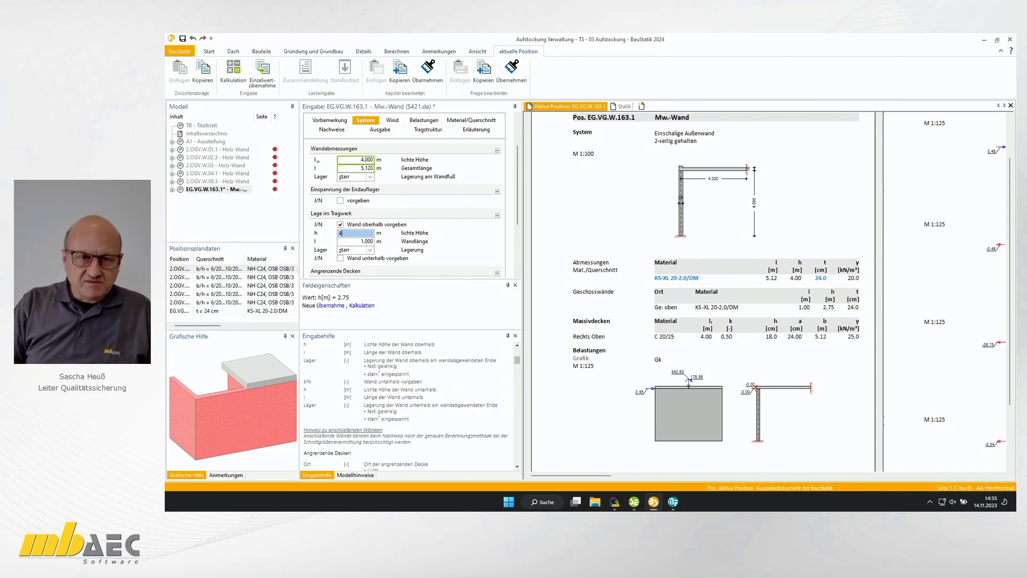
left_click(364, 242)
type("5")
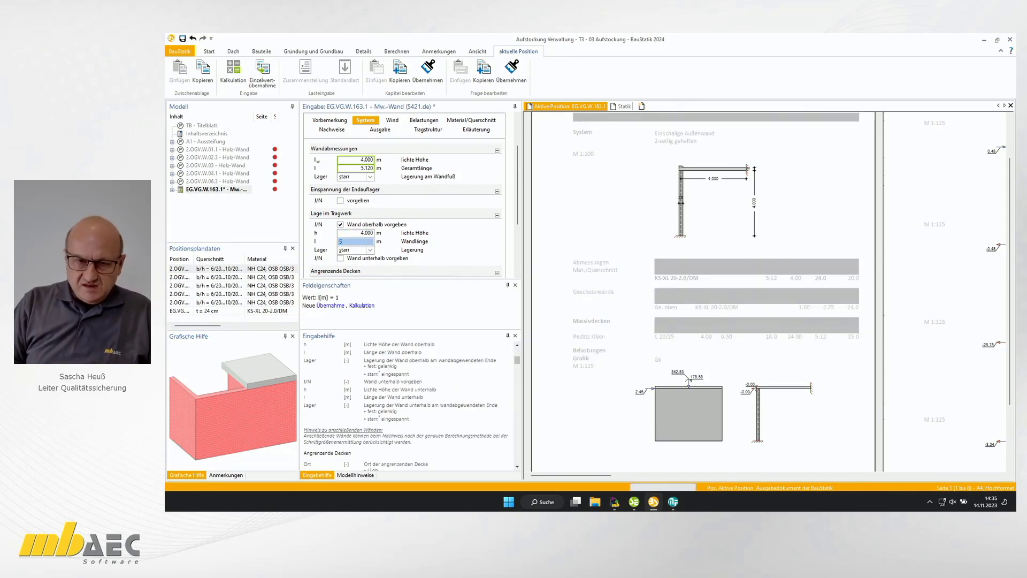
type(",12")
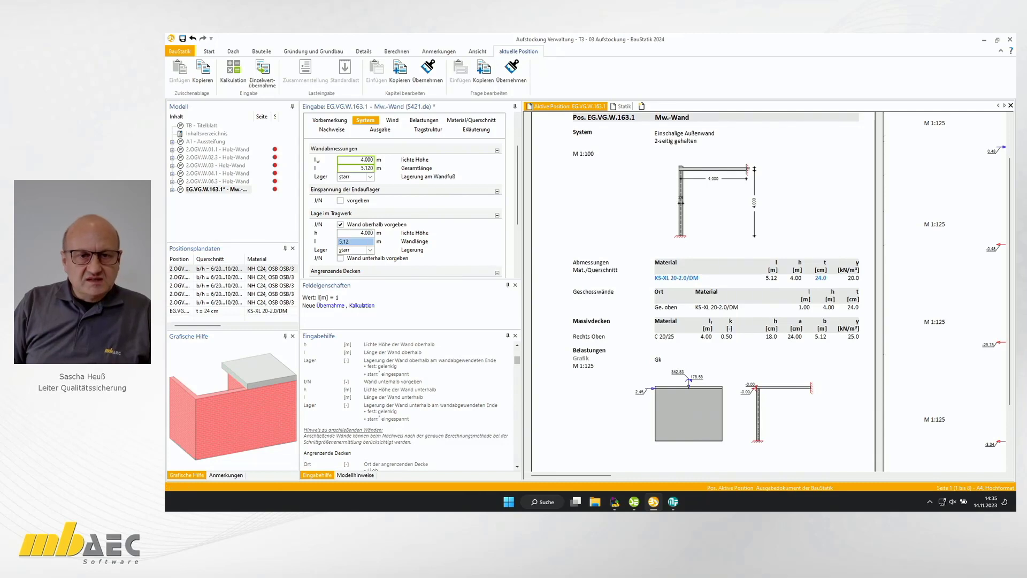
key("Tab")
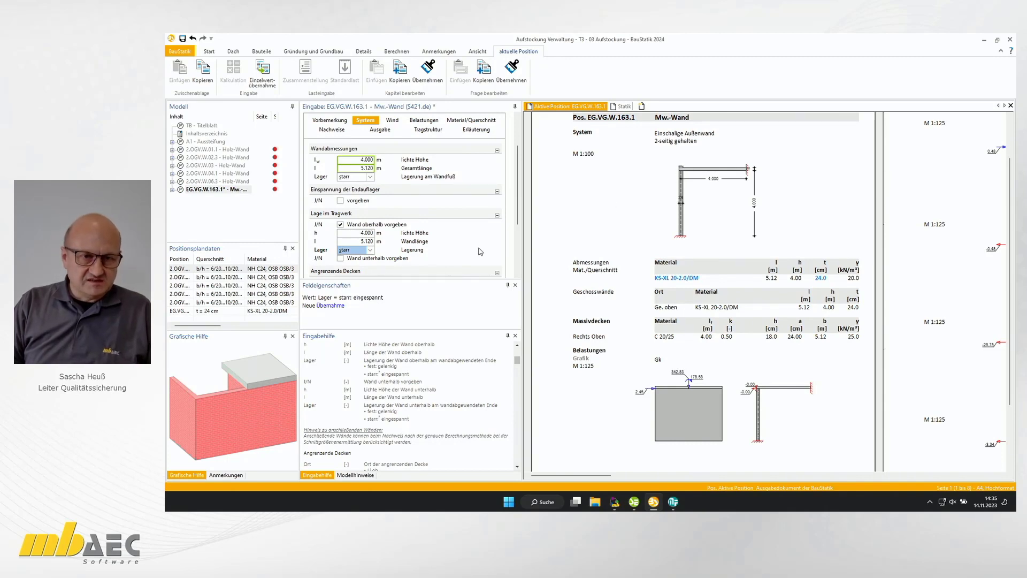
Switch to StrukturEditor and measure the span of the adjoining slab in the Strukturmodell view.
scroll(474, 238, "down", 2)
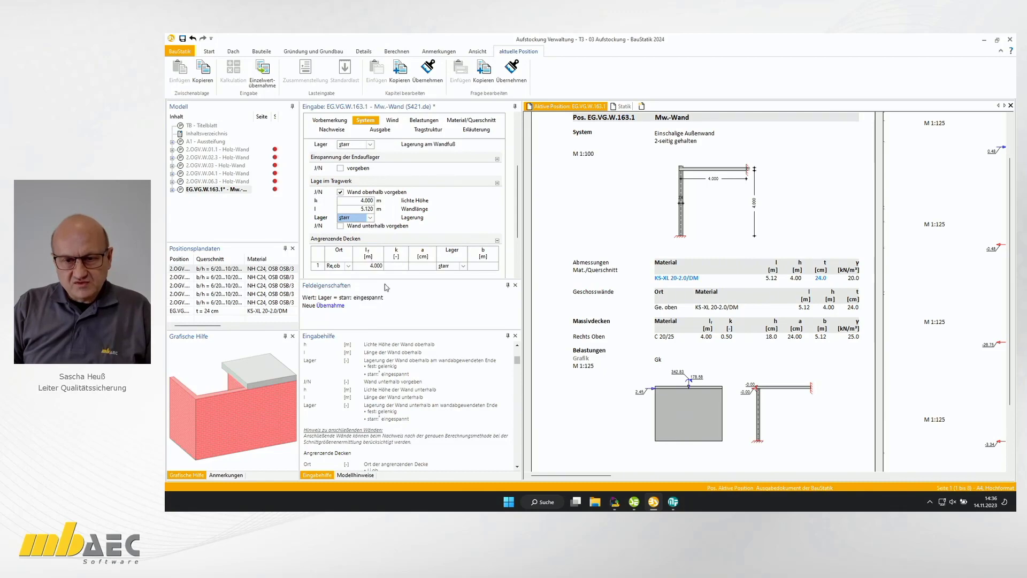
left_click(633, 503)
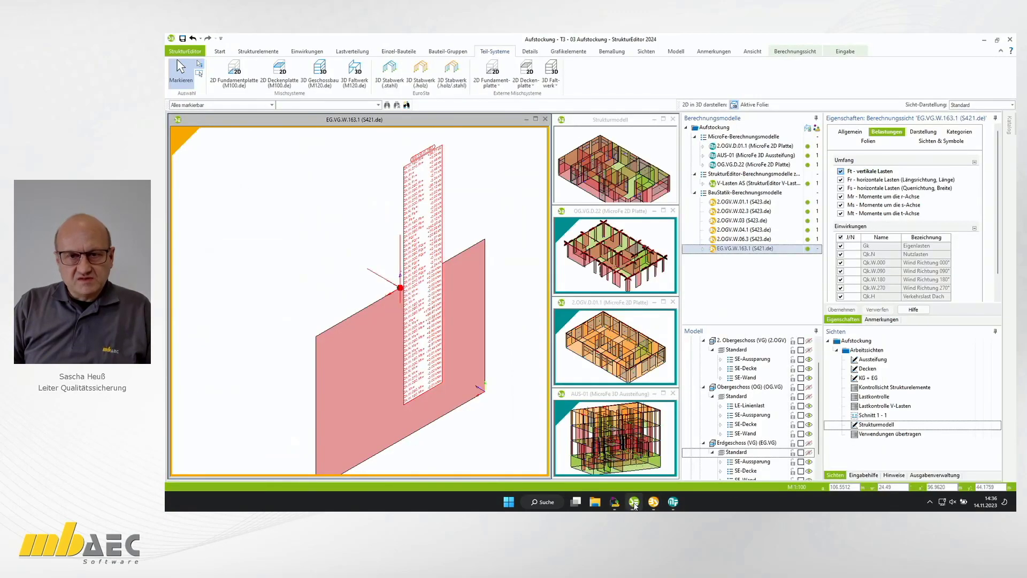
left_click(666, 127)
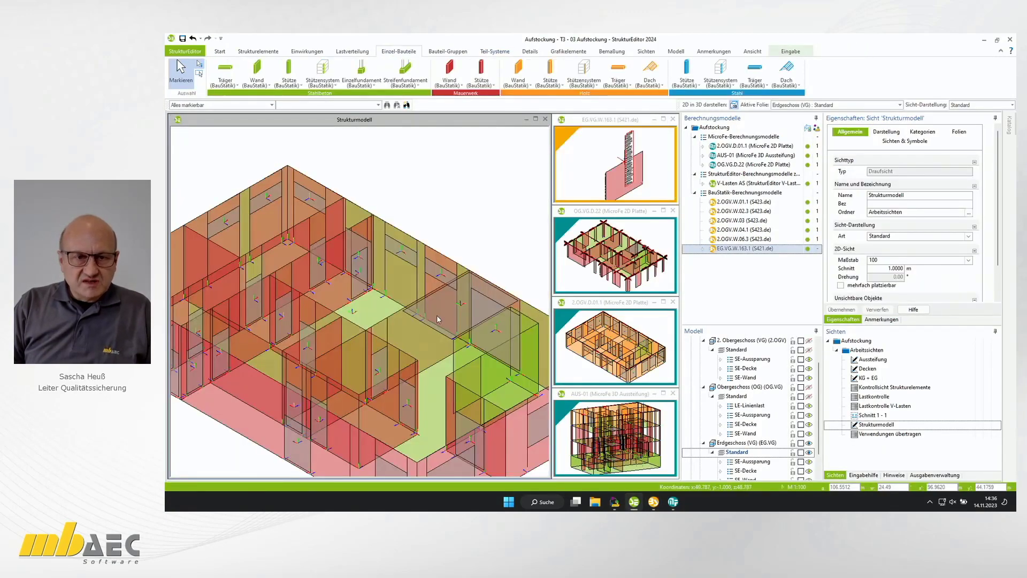
left_click(220, 51)
left_click(328, 71)
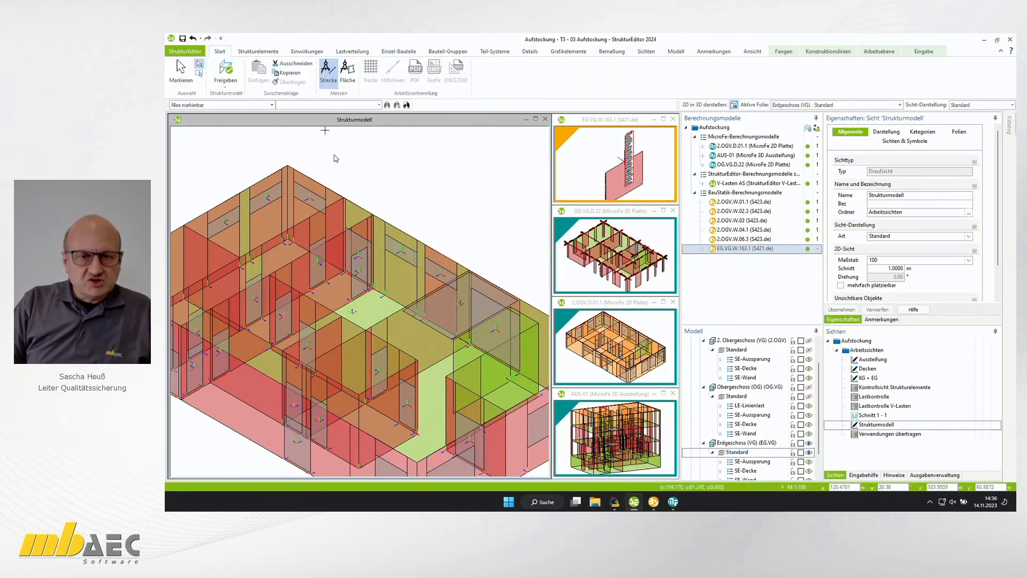
left_click(468, 269)
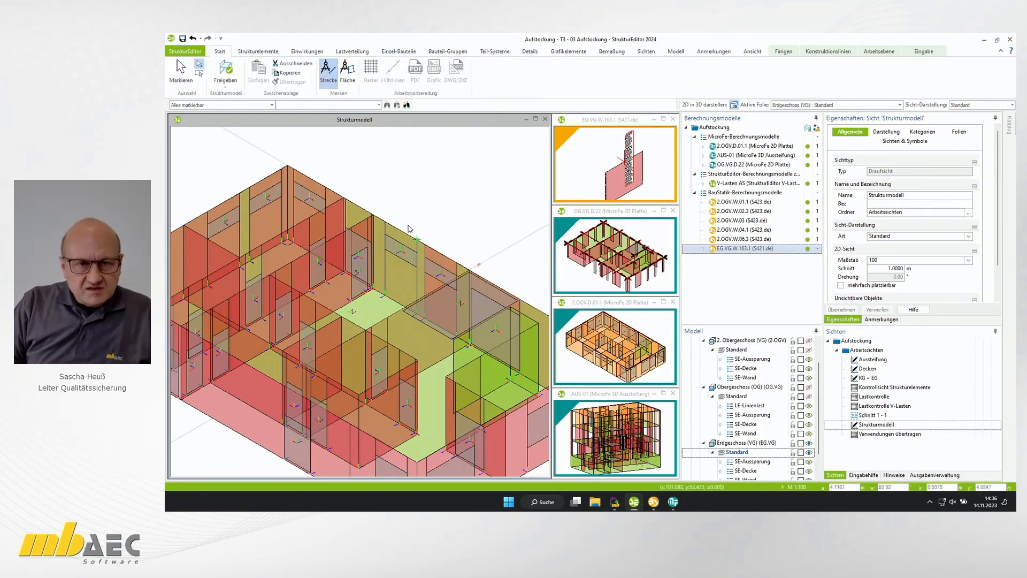
left_click(376, 216)
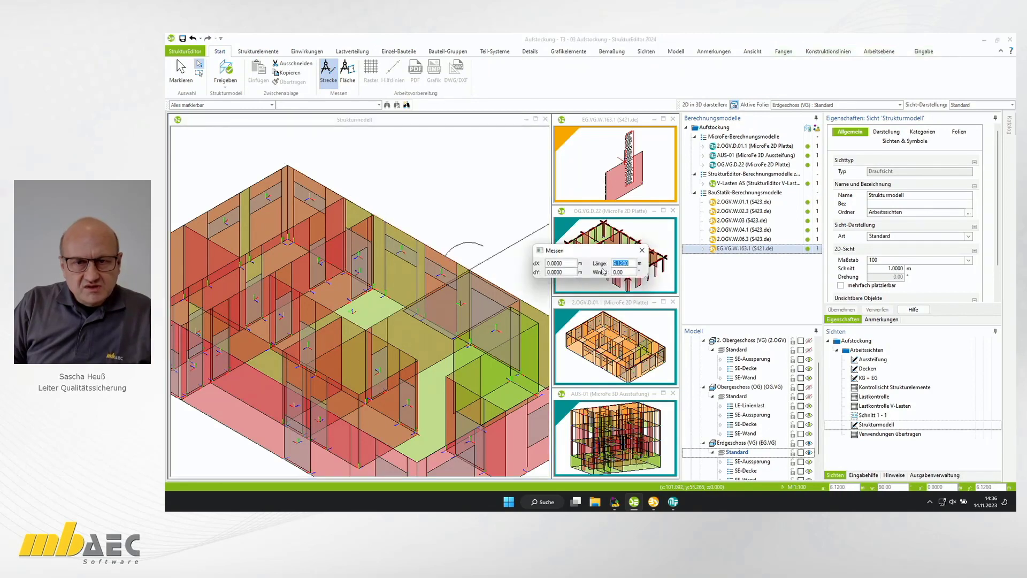
left_click(641, 260)
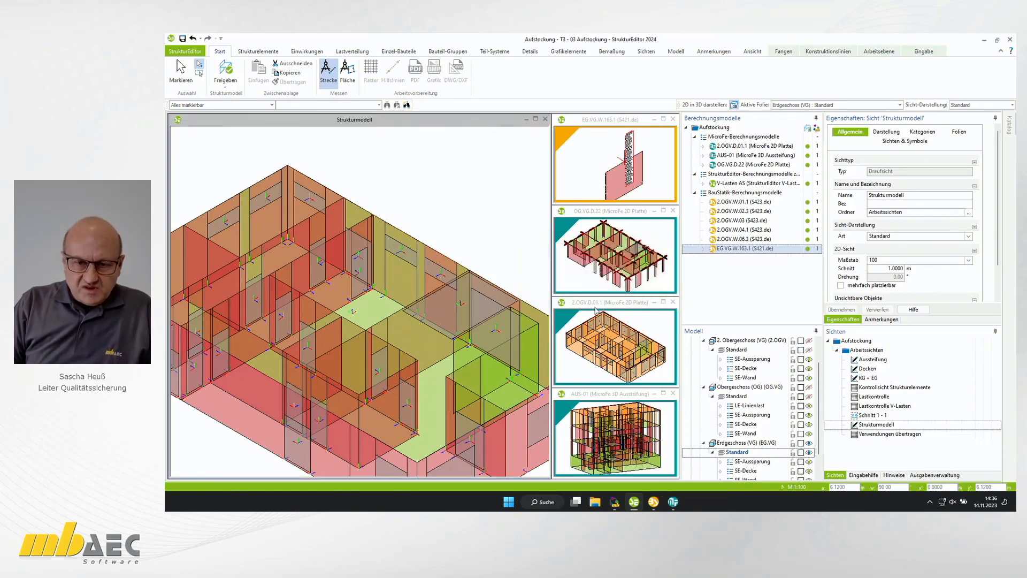
Switch back to BauStatik and set the span of the adjoining upper-right slab to 6 m.
left_click(654, 503)
left_click(375, 265)
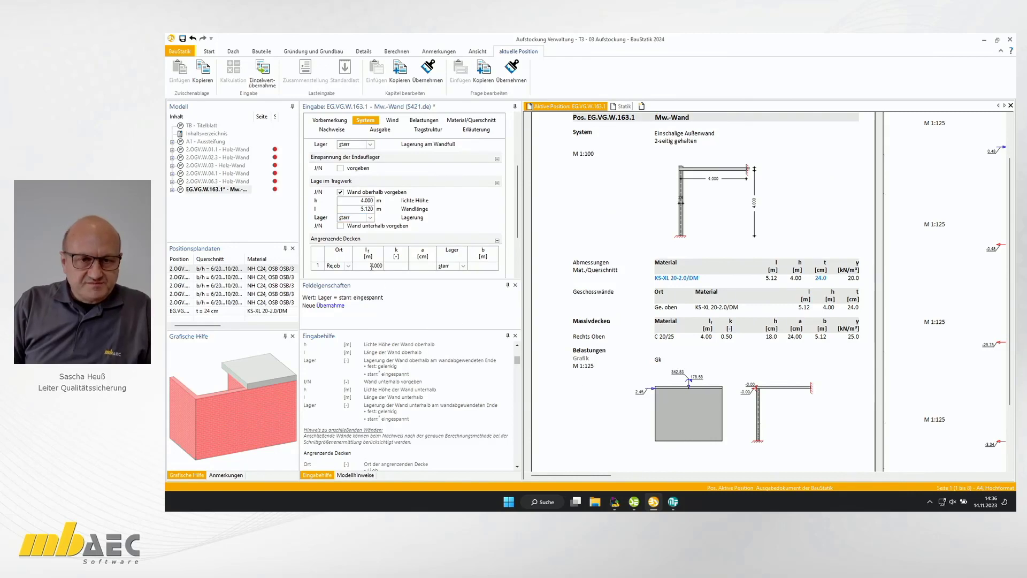
key("Tab")
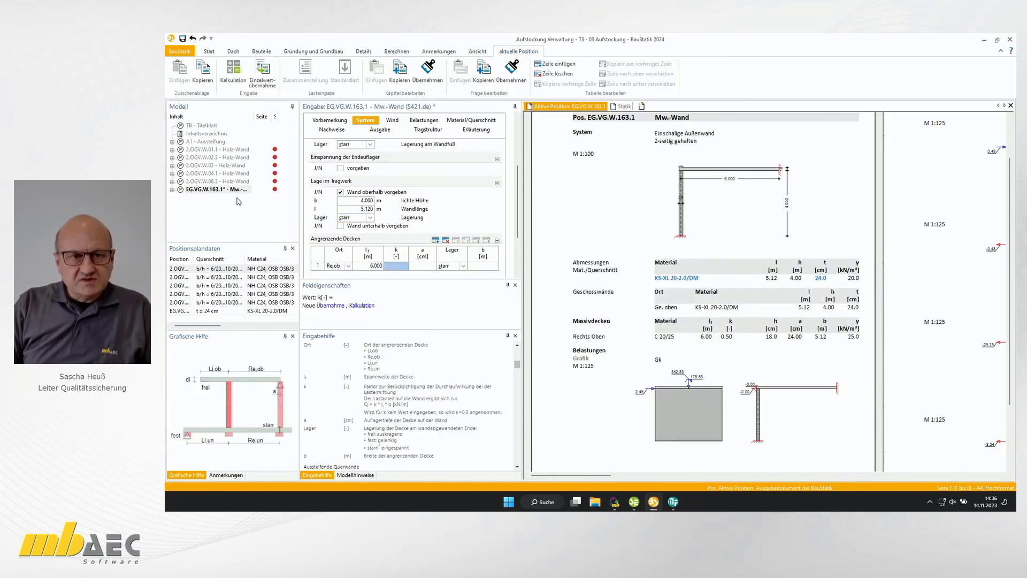
scroll(424, 258, "down", 1)
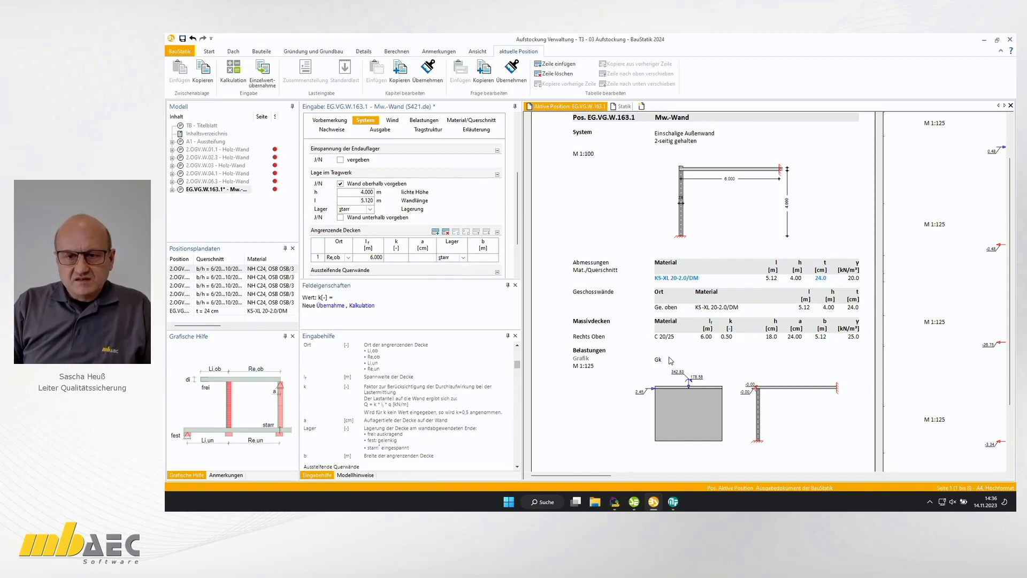
Examine the ultimate limit state verifications (Nachweise GZT) of wall EG.VG.W.163.1, including Tragwiderstand, Scheibenschub and the eccentricities.
left_click(172, 189)
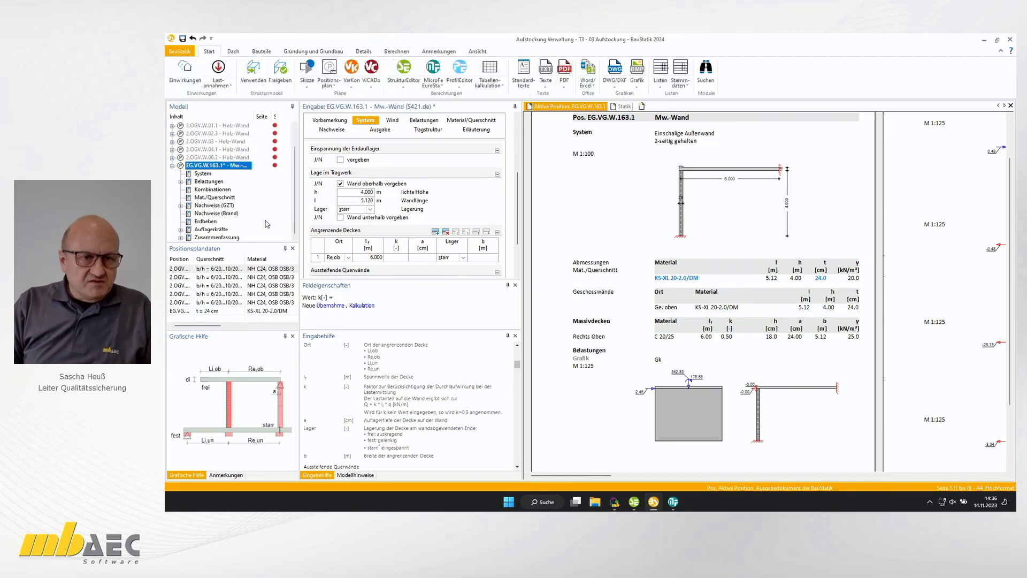
left_click(181, 206)
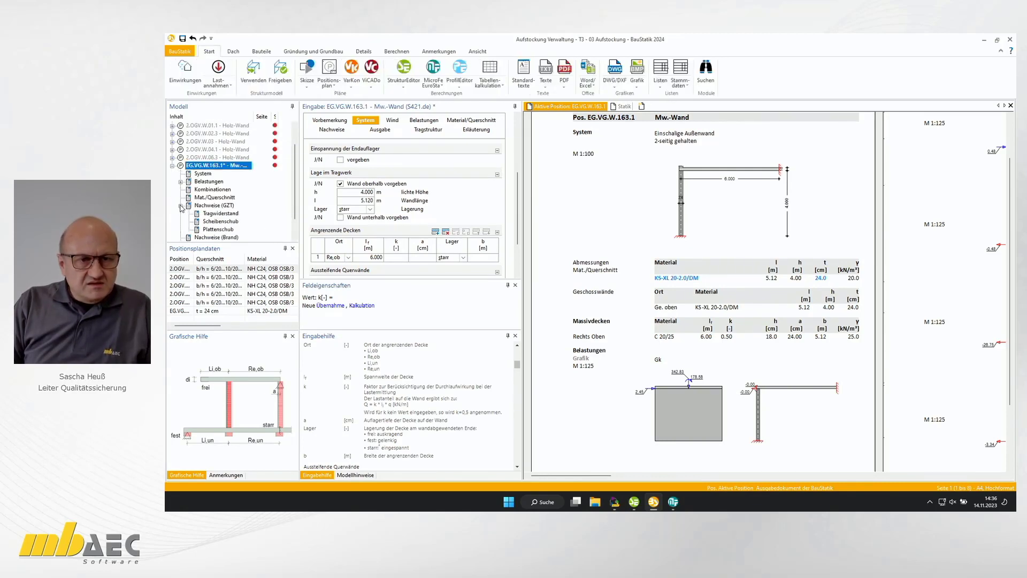
left_click(226, 214)
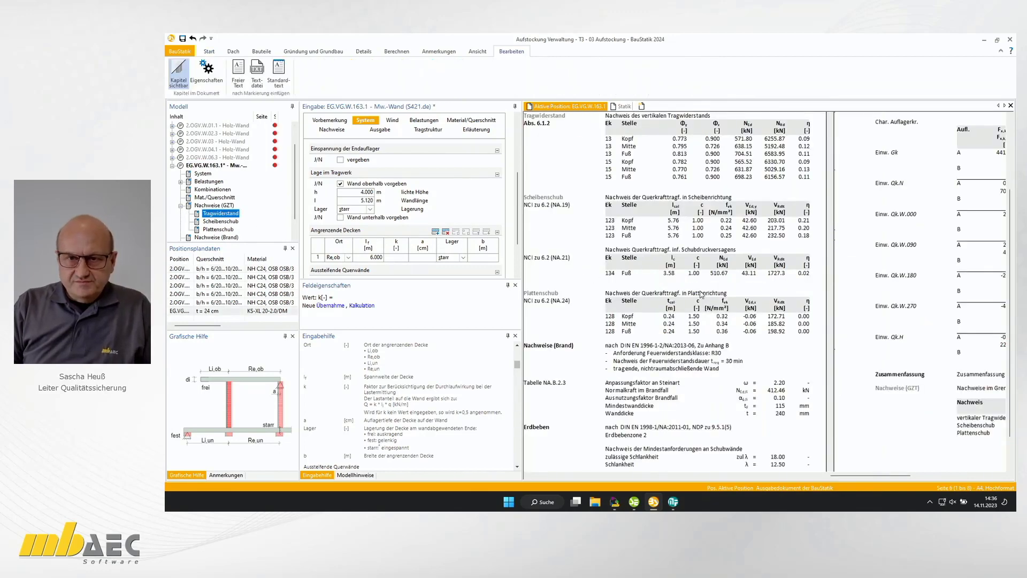
scroll(701, 293, "up", 4)
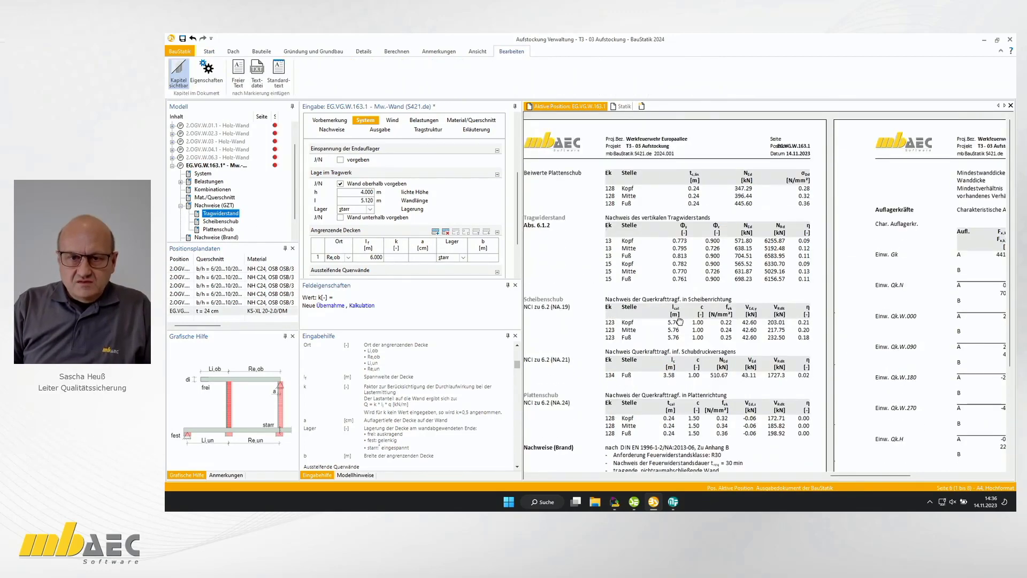
left_click(679, 322)
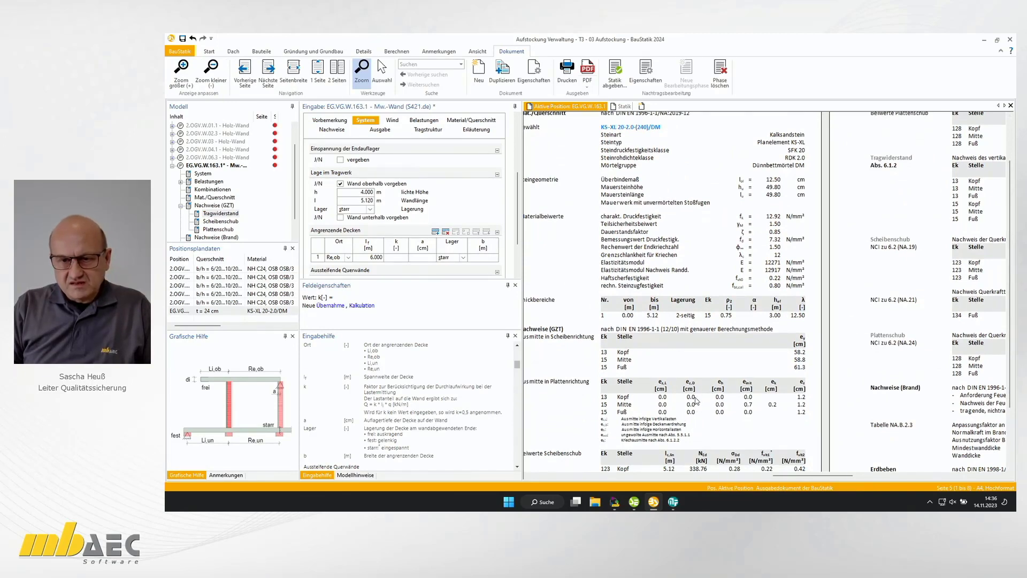
scroll(692, 390, "down", 1)
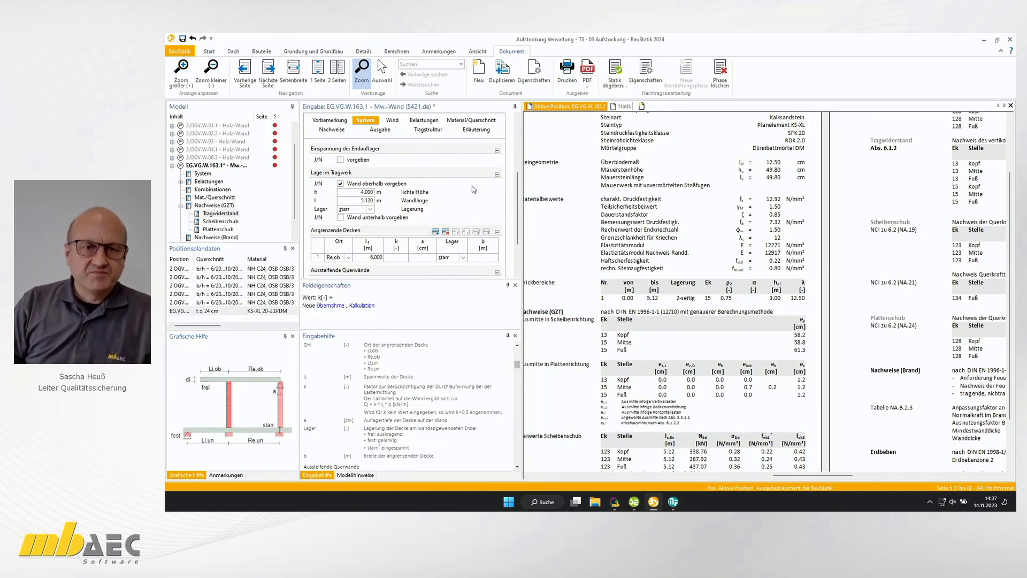
In the wall's loading, enable slab loads for determining wall moments and include the slab self-weight under action Gk - Eigenlasten.
left_click(424, 120)
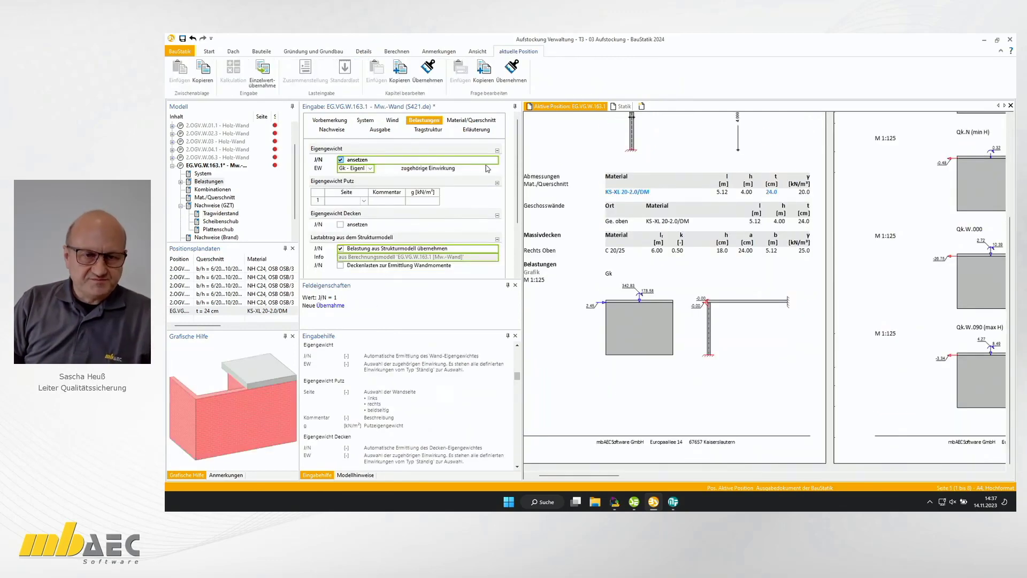
scroll(427, 208, "down", 1)
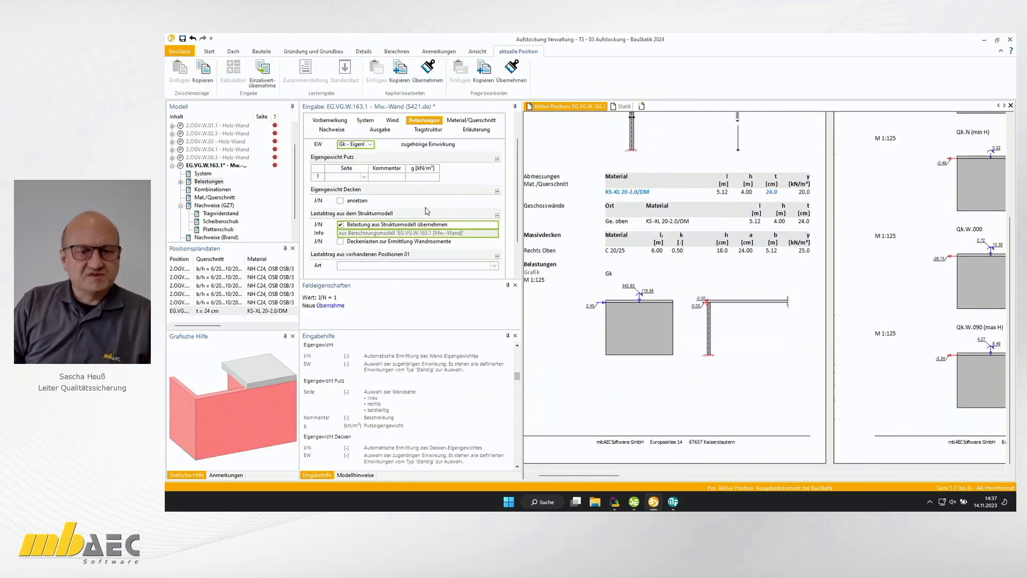
left_click(340, 242)
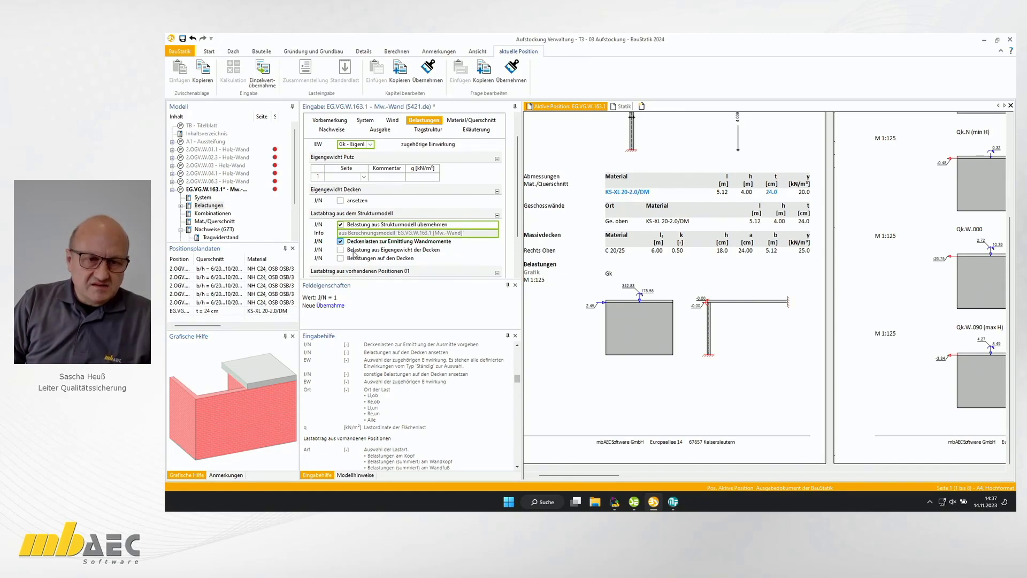
left_click(341, 250)
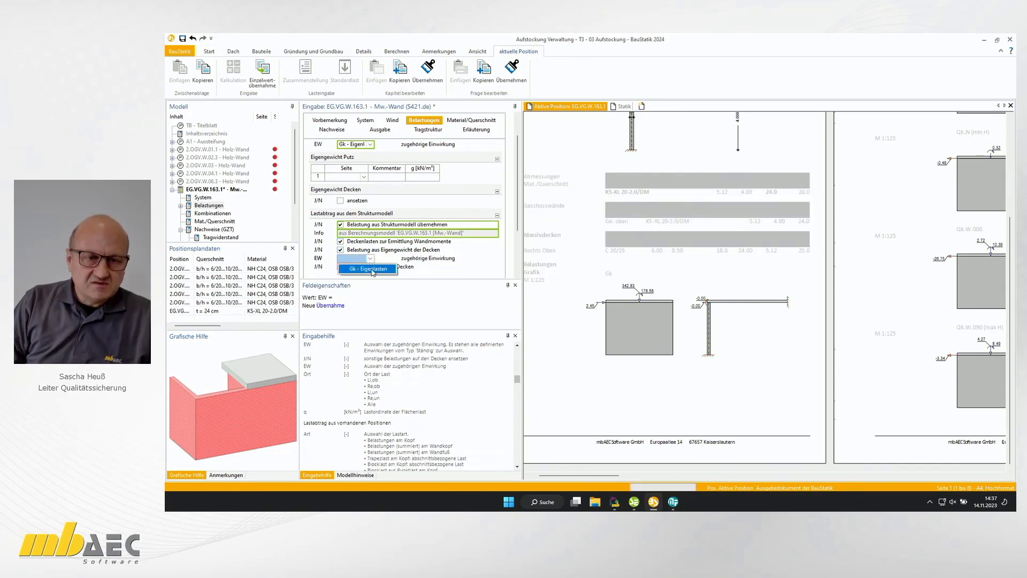
Enable additional loads on the slabs and add a Gk - Eigenlasten area load of 1.5 kN/m² on the upper-right slab.
left_click(340, 267)
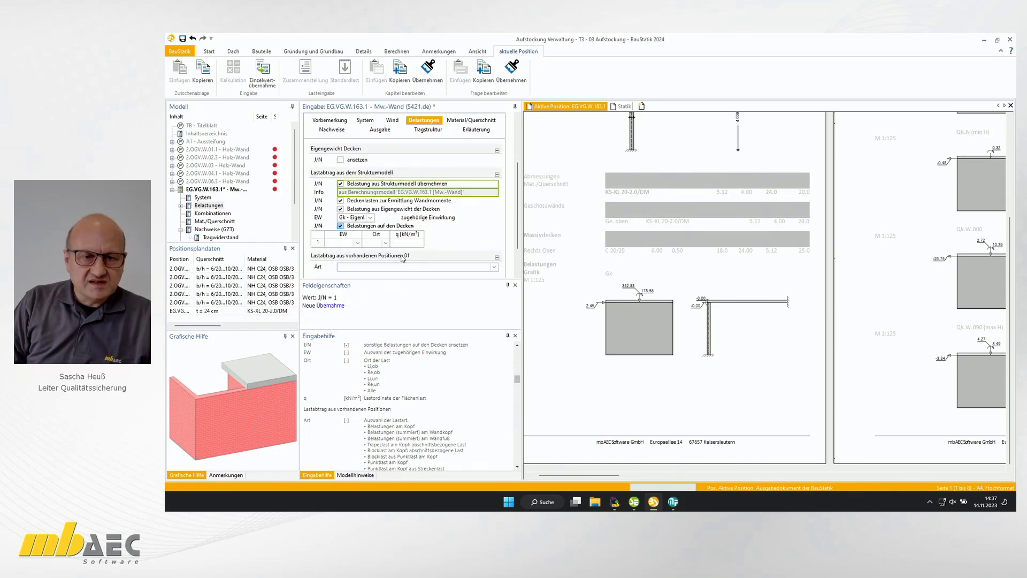
left_click(358, 243)
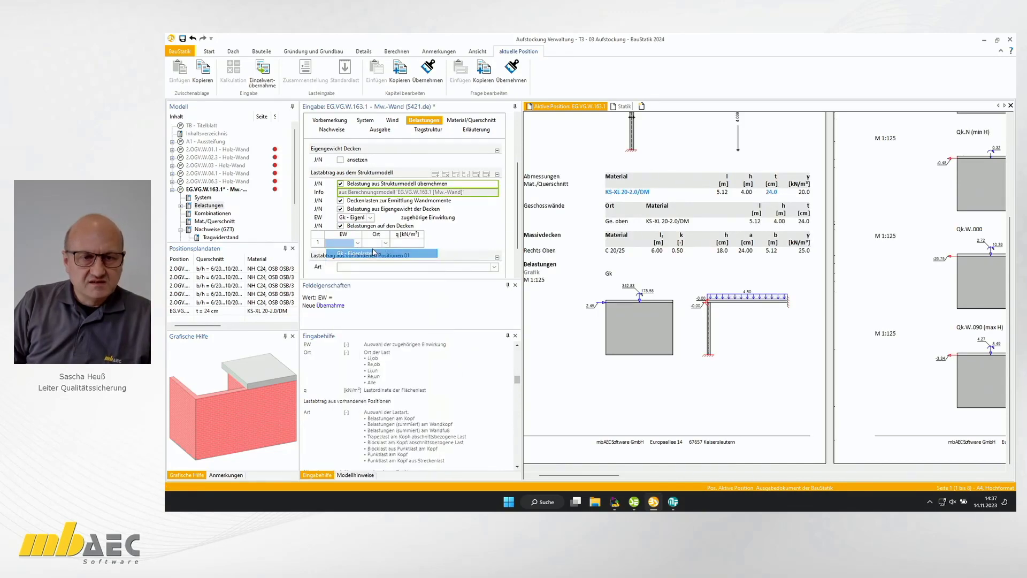
left_click(363, 255)
left_click(386, 243)
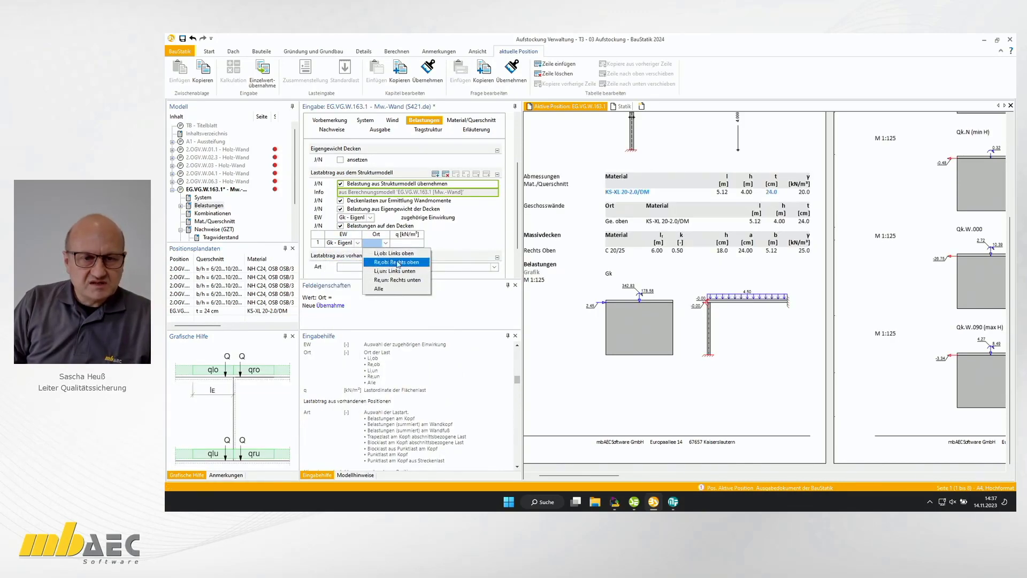
left_click(396, 262)
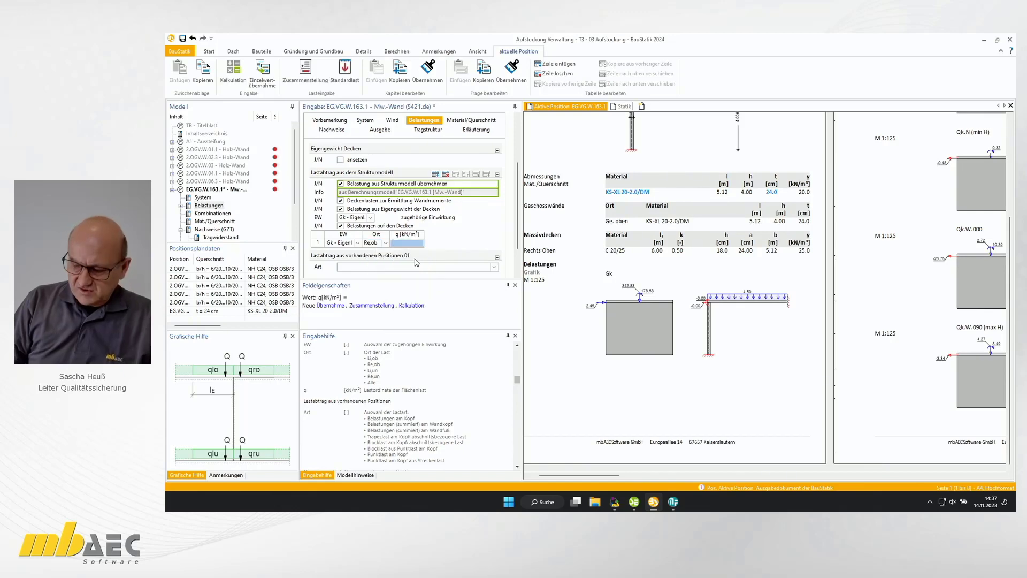
type("1.5")
key("Return")
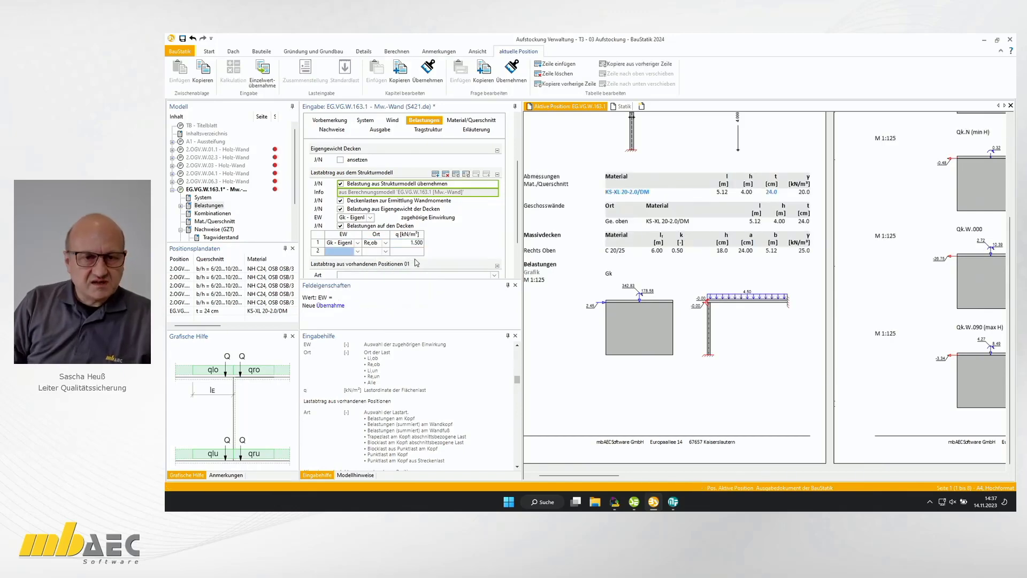
Add a second slab load of 2.8 kN/m² with action Qk.N - Nutzlasten on the upper-right slab.
left_click(357, 251)
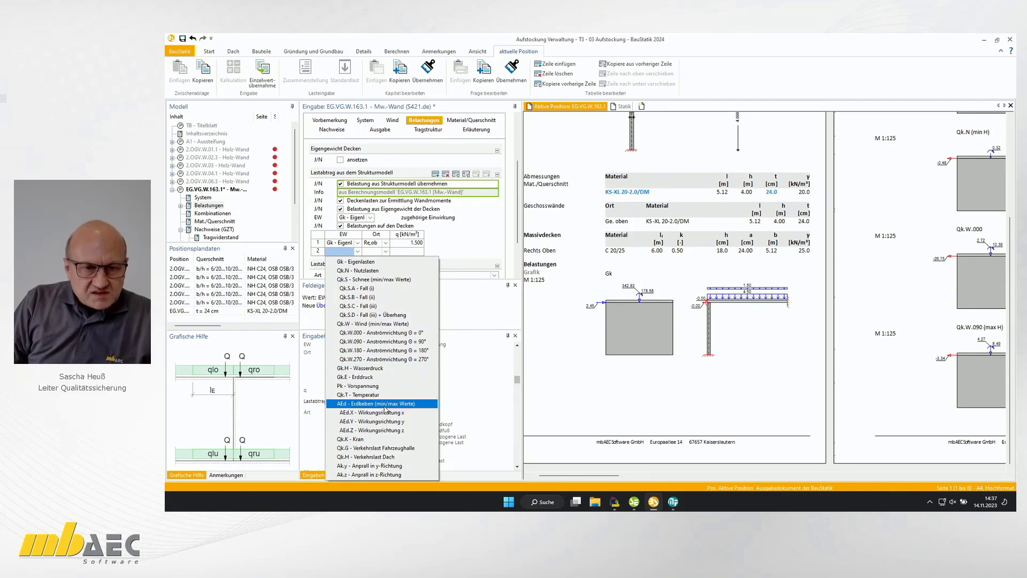
left_click(362, 270)
left_click(385, 252)
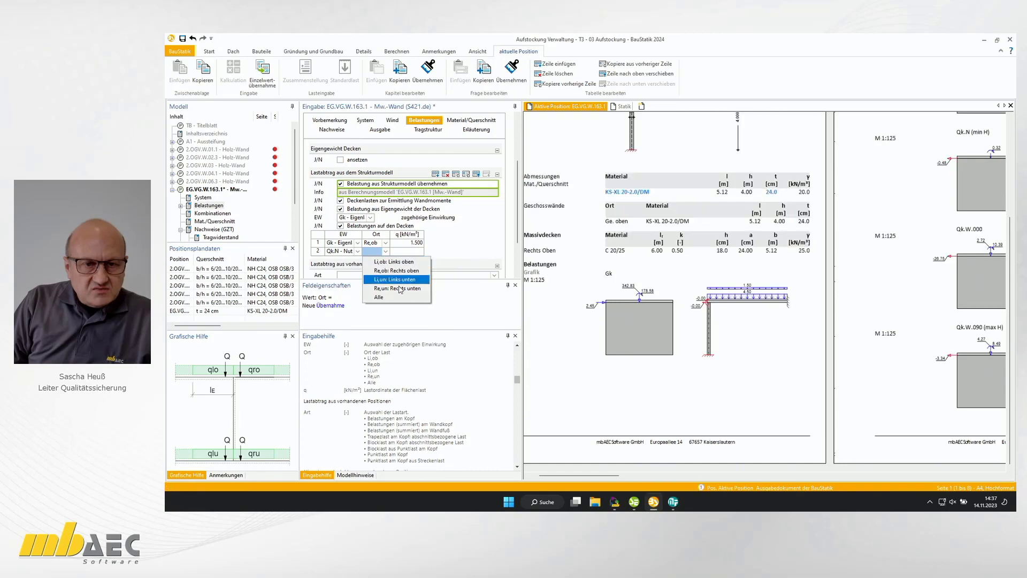
left_click(397, 270)
type("2,8")
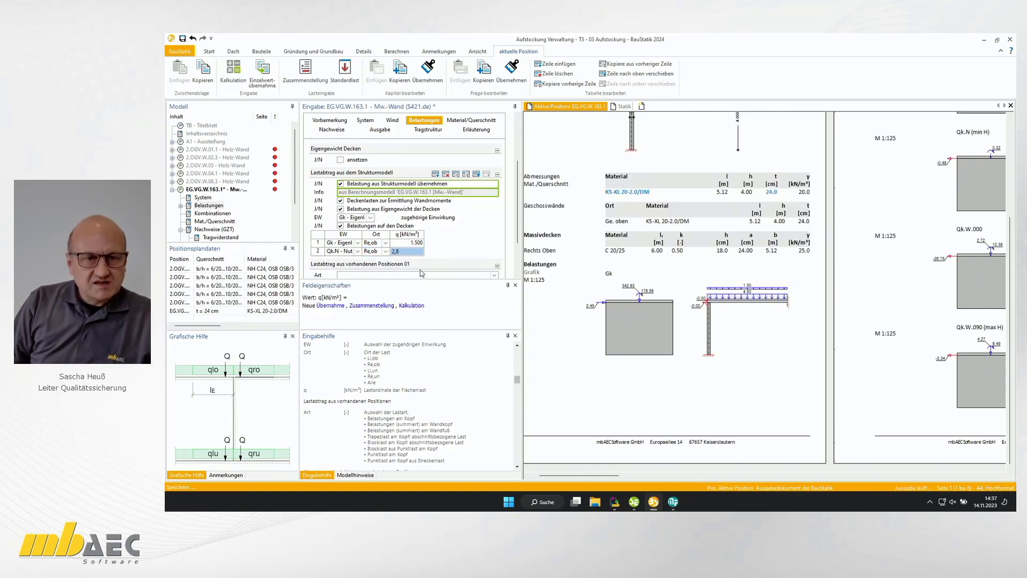
key("Return")
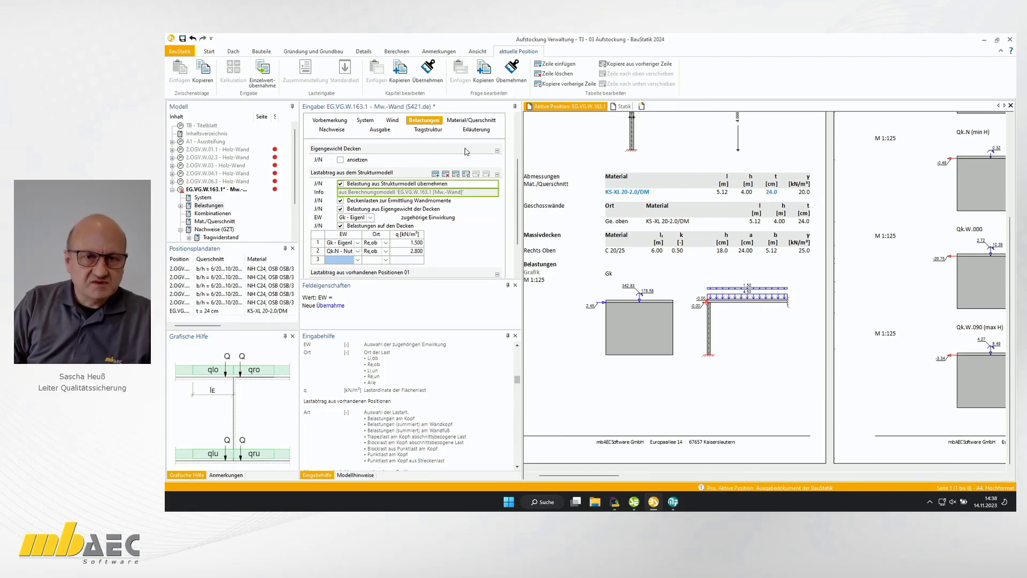
Enable graphical output of the design internal forces (Bemessungsschnittgrößen) in the wall's output settings and display the resulting Grafik chapter.
left_click(380, 129)
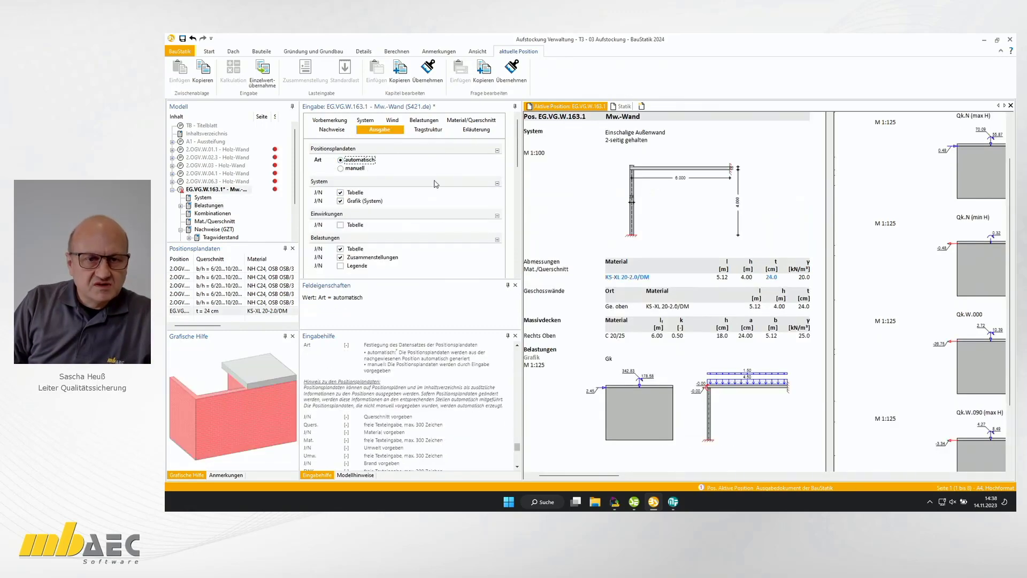
scroll(409, 217, "down", 2)
scroll(398, 229, "down", 3)
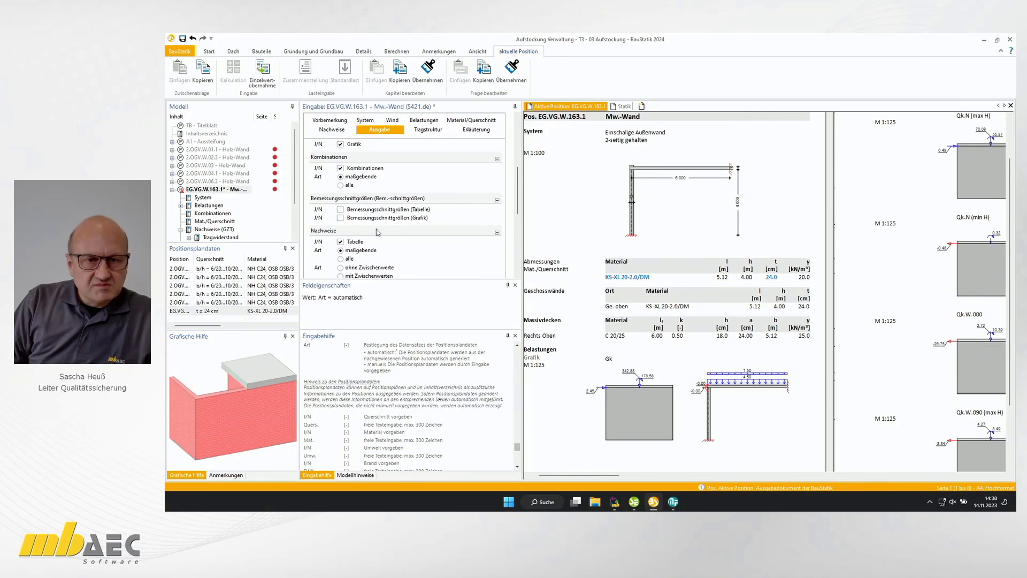
left_click(341, 217)
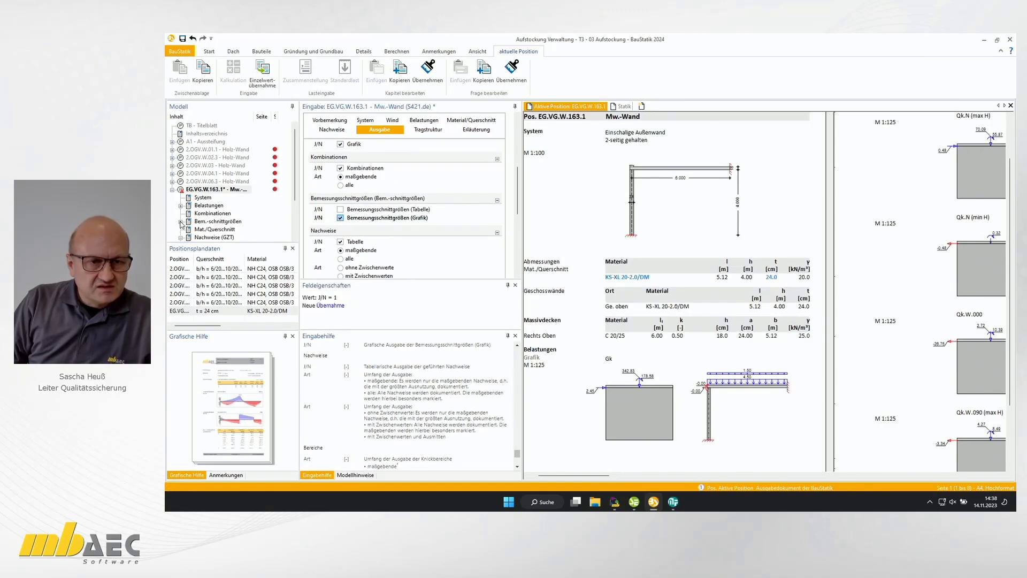
left_click(181, 222)
left_click(209, 228)
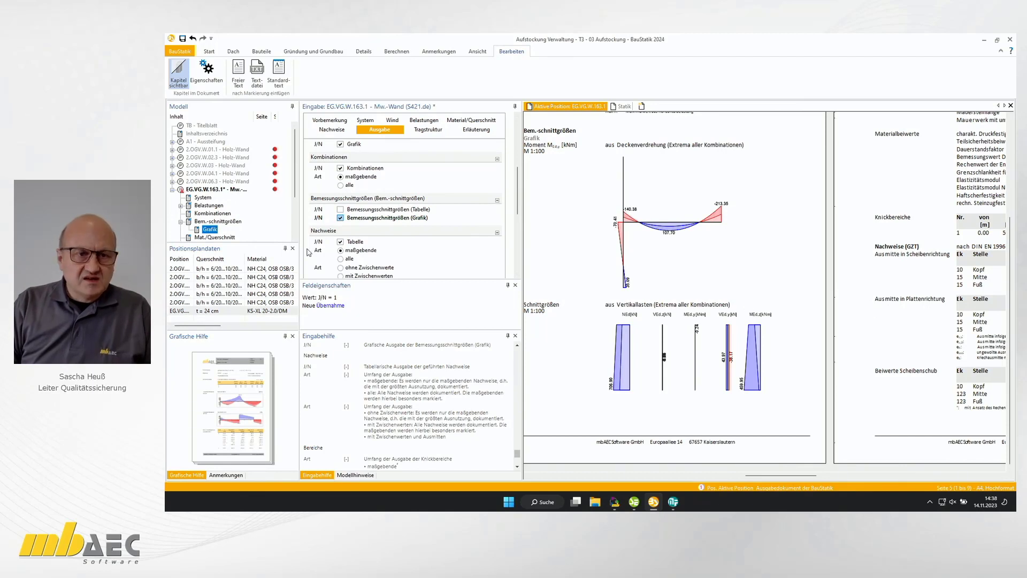
Show the Nachweise (GZT) chapter at full page width and examine the vertical resistance verification and the eccentricities in plate direction.
scroll(250, 221, "down", 2)
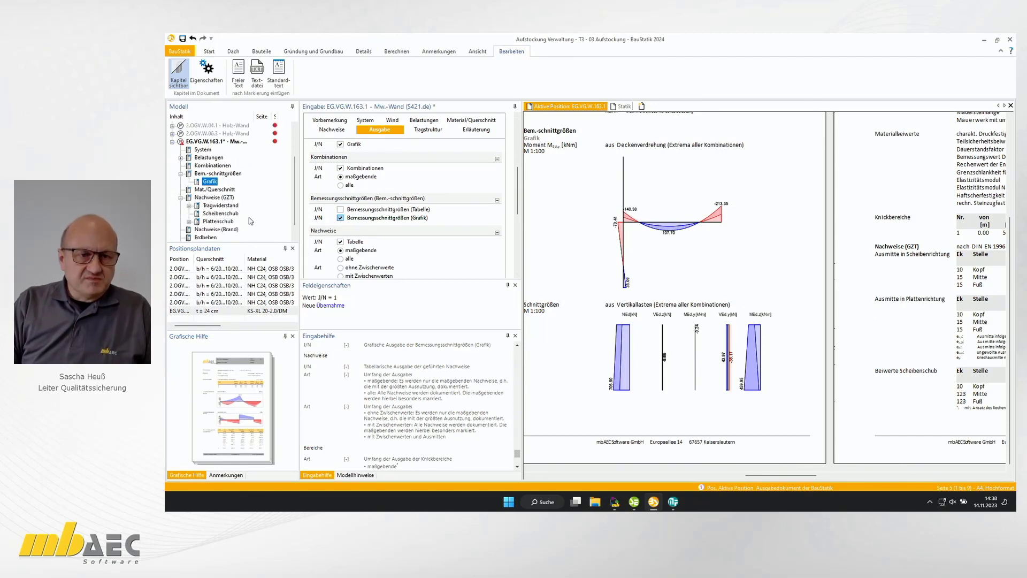
scroll(251, 221, "down", 1)
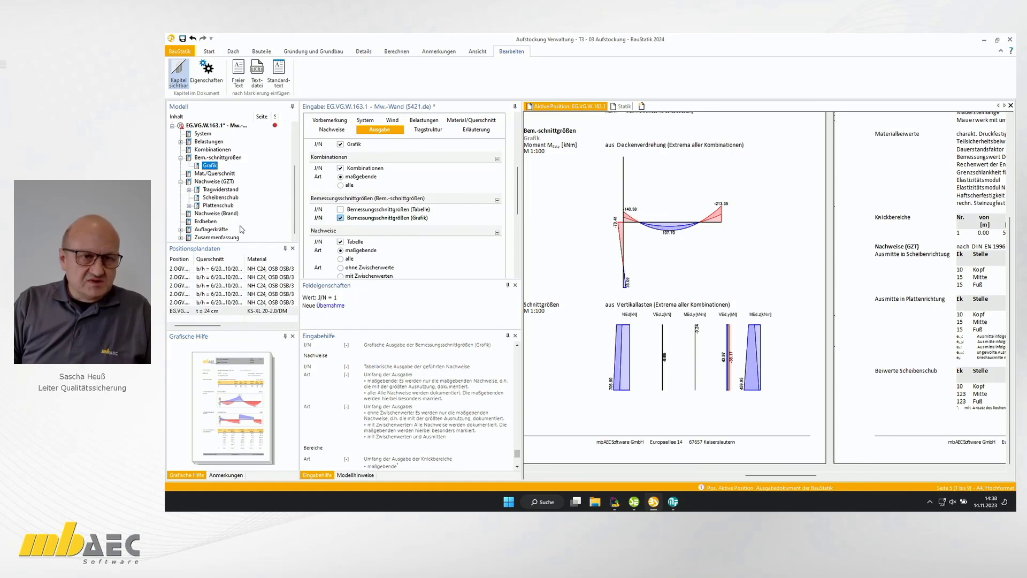
left_click(210, 182)
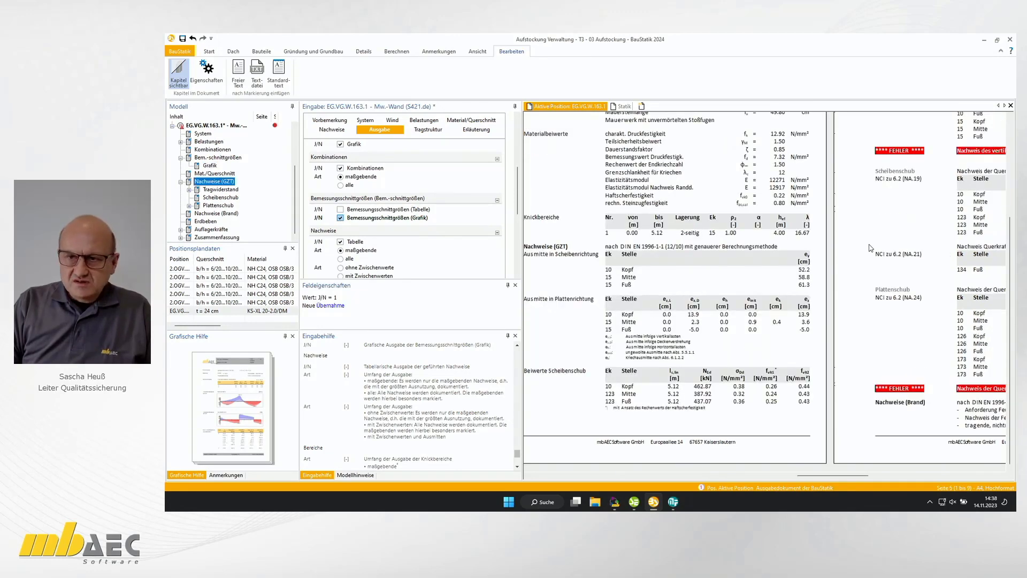
scroll(881, 250, "up", 2)
scroll(881, 251, "up", 1)
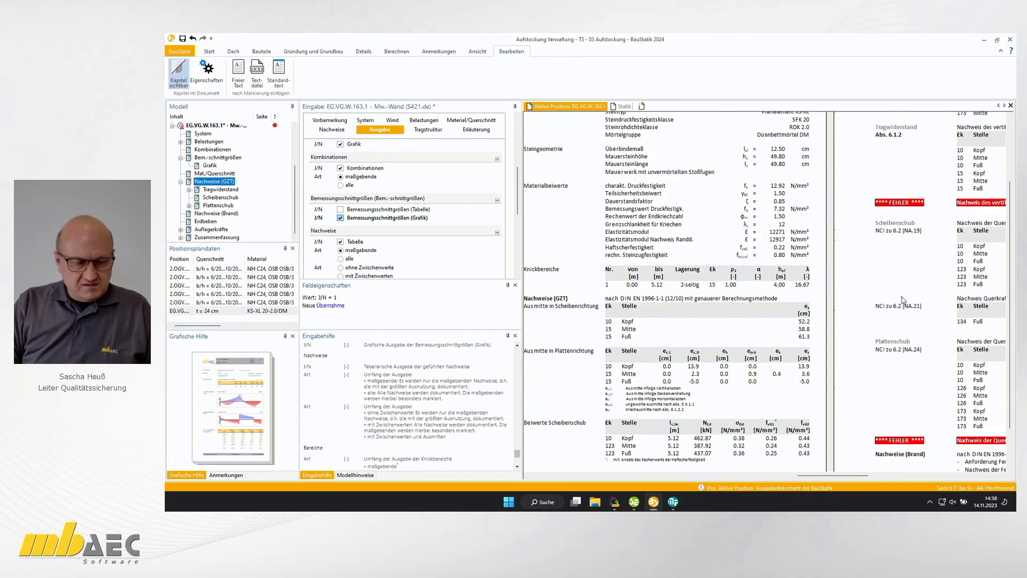
left_click(902, 251)
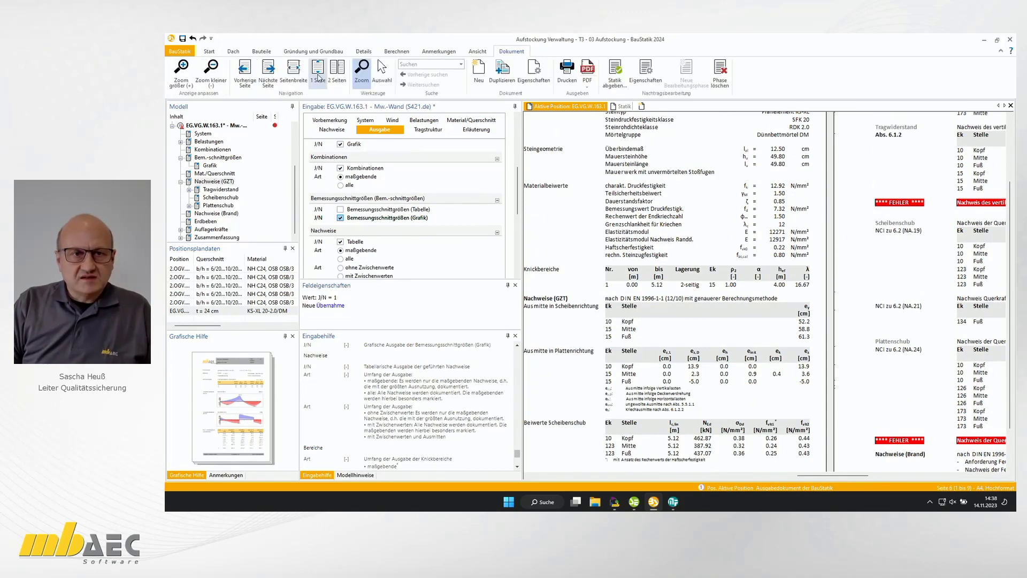
left_click(293, 73)
scroll(796, 266, "down", 15)
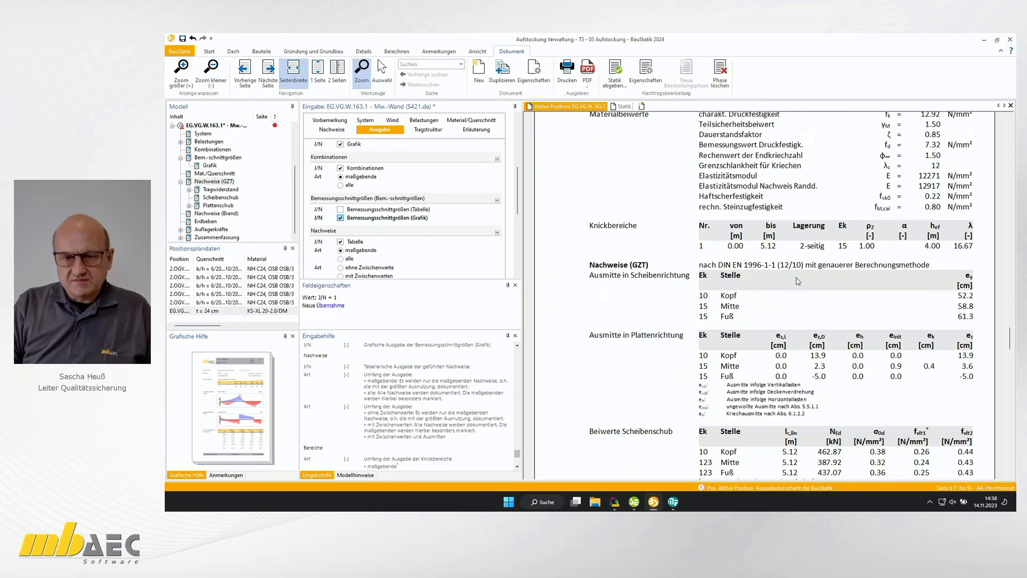
scroll(797, 291, "down", 5)
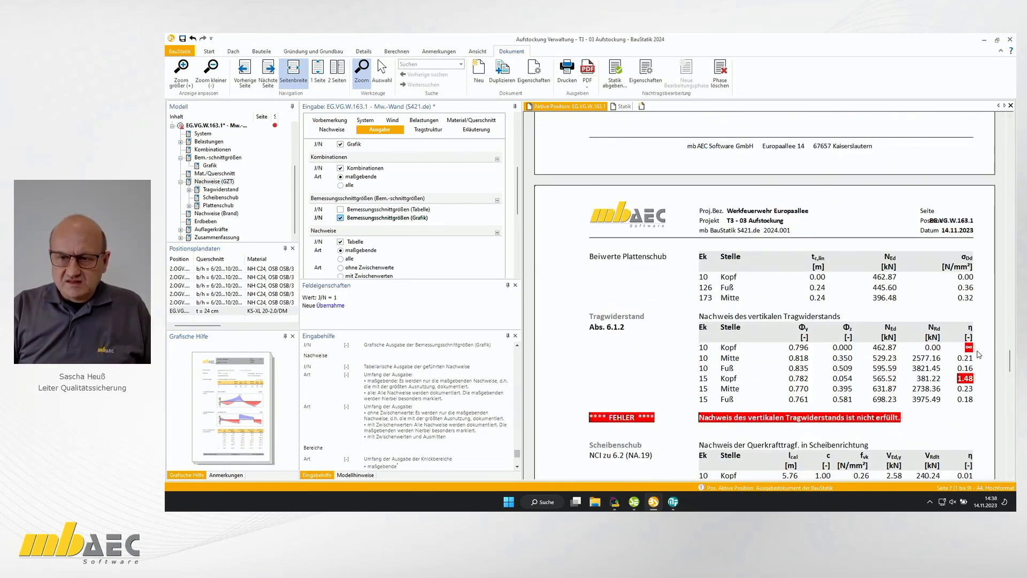
scroll(958, 345, "up", 10)
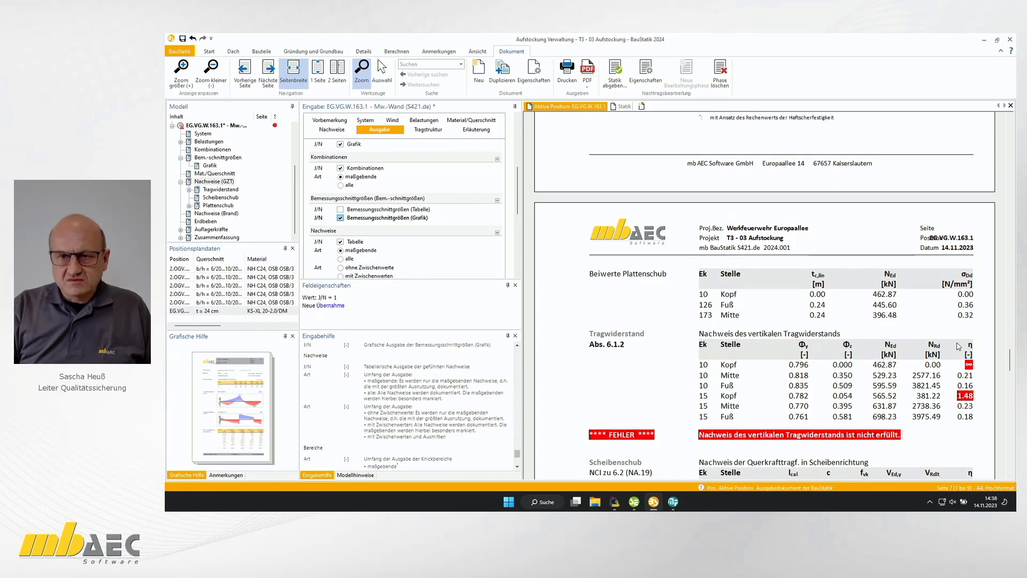
scroll(957, 341, "up", 1)
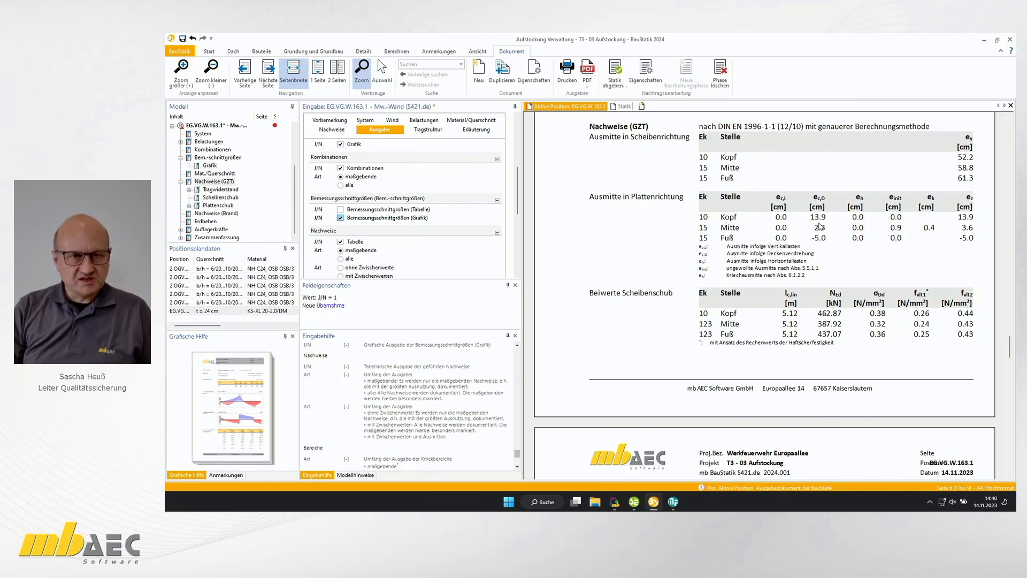
Enable measures against cracking (Maßnahmen gegen Rissbildung ergreifen) in the wall's verification settings and check the recalculated eccentricities and Tragwiderstand.
left_click(331, 130)
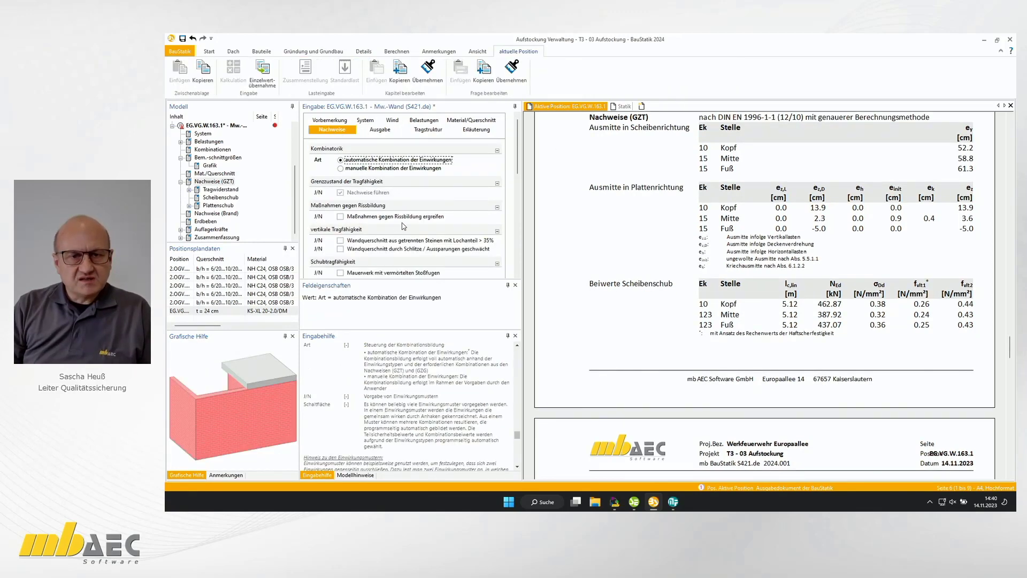
left_click(353, 217)
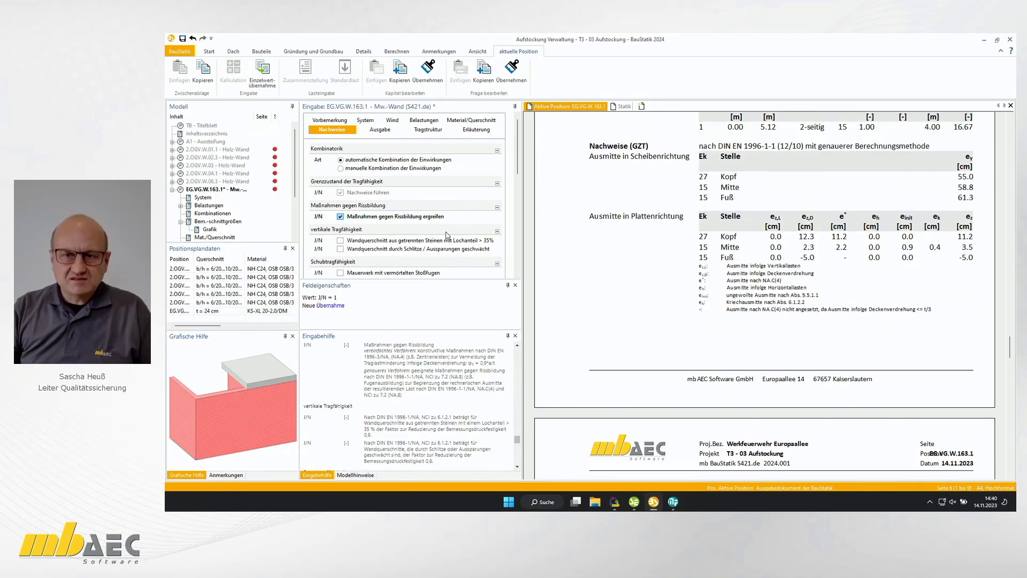
scroll(839, 305, "down", 2)
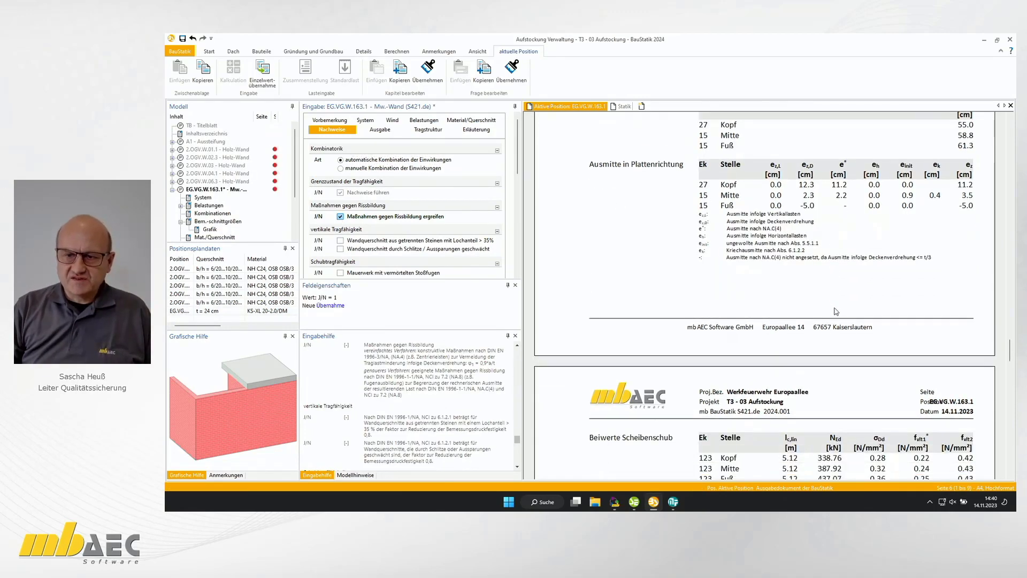
scroll(867, 327, "down", 2)
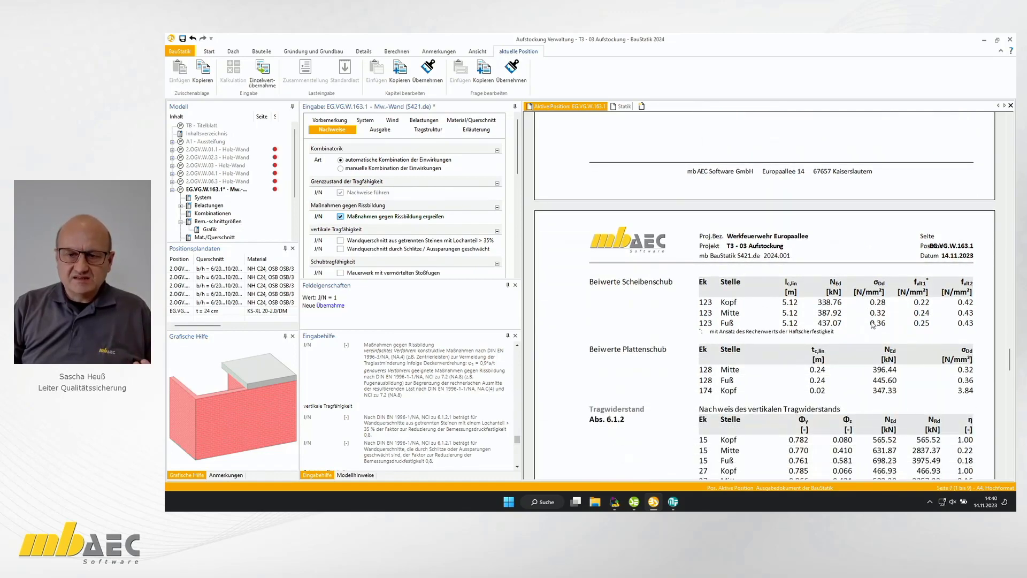
scroll(882, 329, "down", 2)
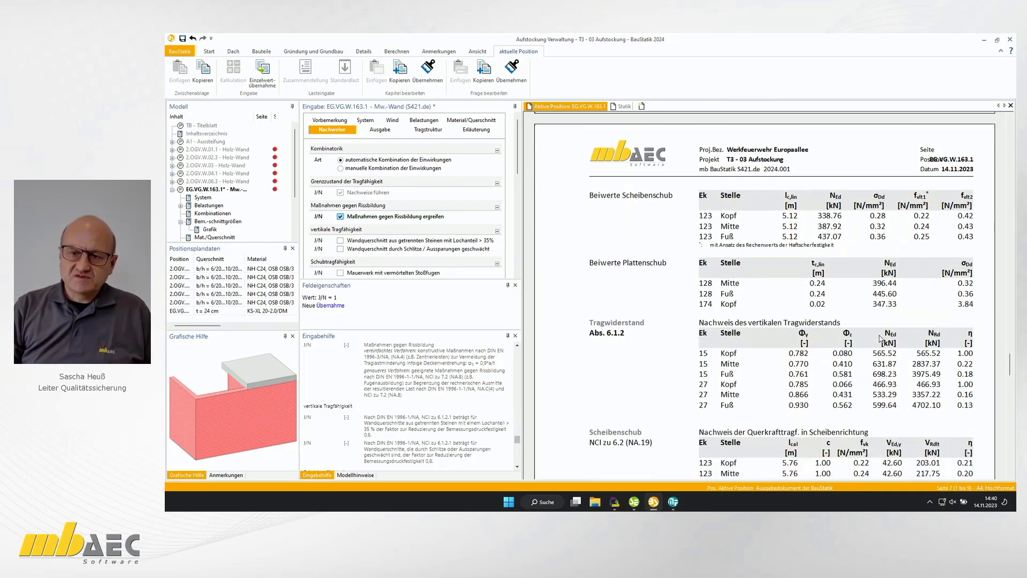